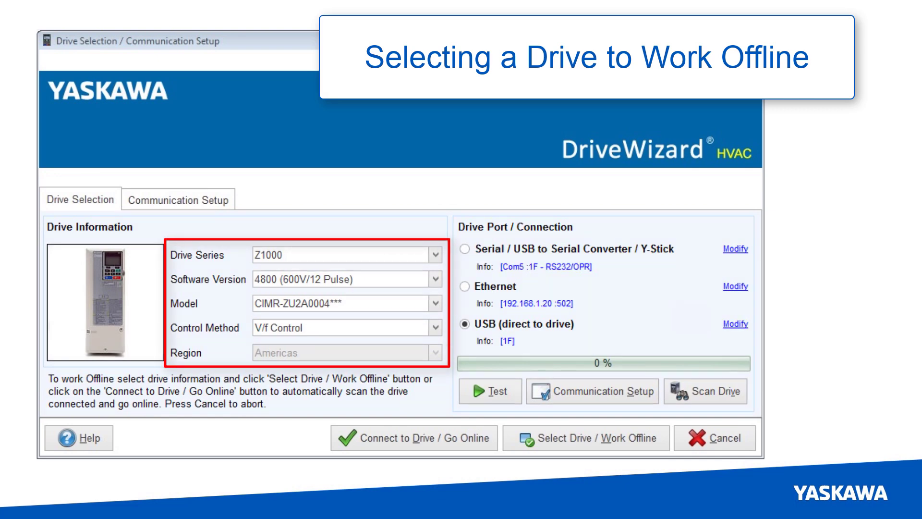
# Choose software version 1014 and model CIMR-ZU4A0005F, then go online over direct USB.
pyautogui.click(435, 280)
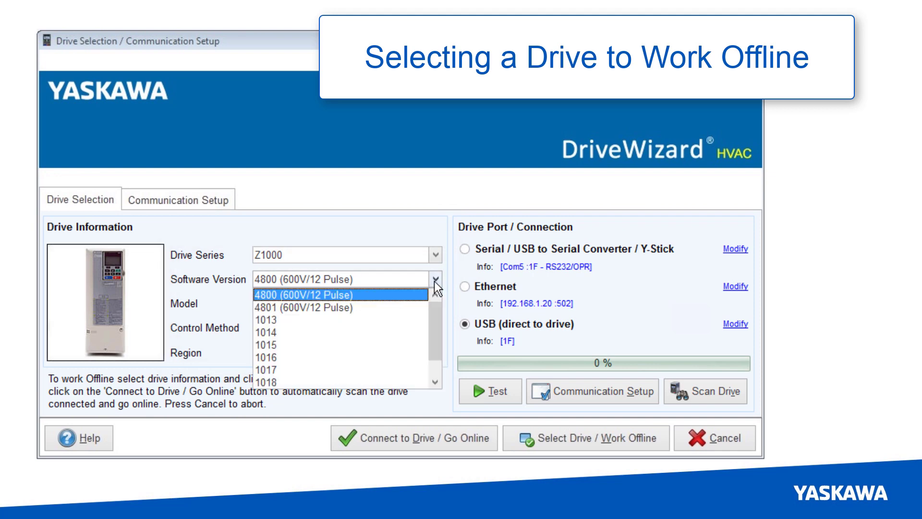
pyautogui.click(401, 333)
pyautogui.click(435, 304)
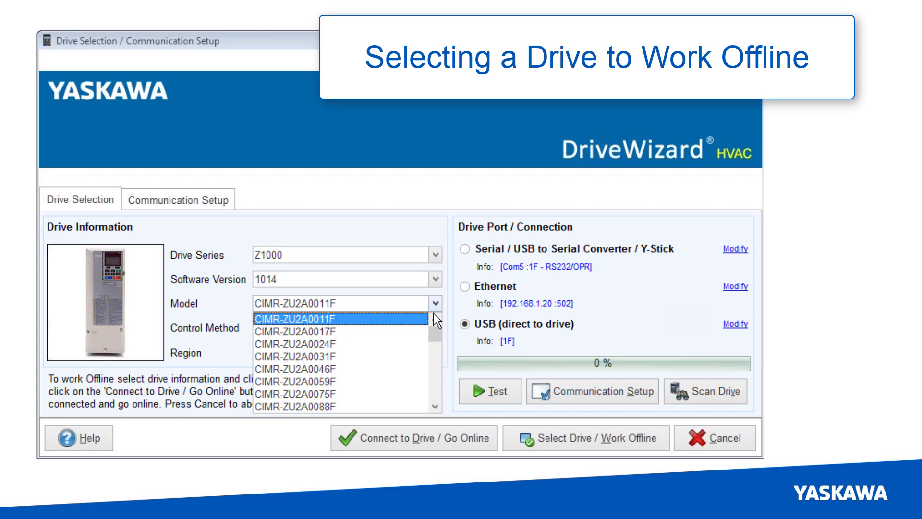
pyautogui.scroll(-4, 397, 351)
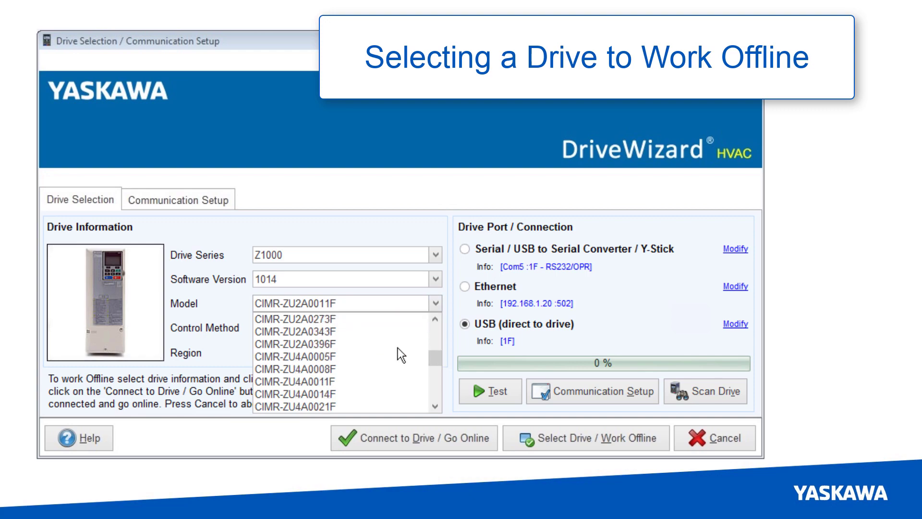
pyautogui.click(369, 358)
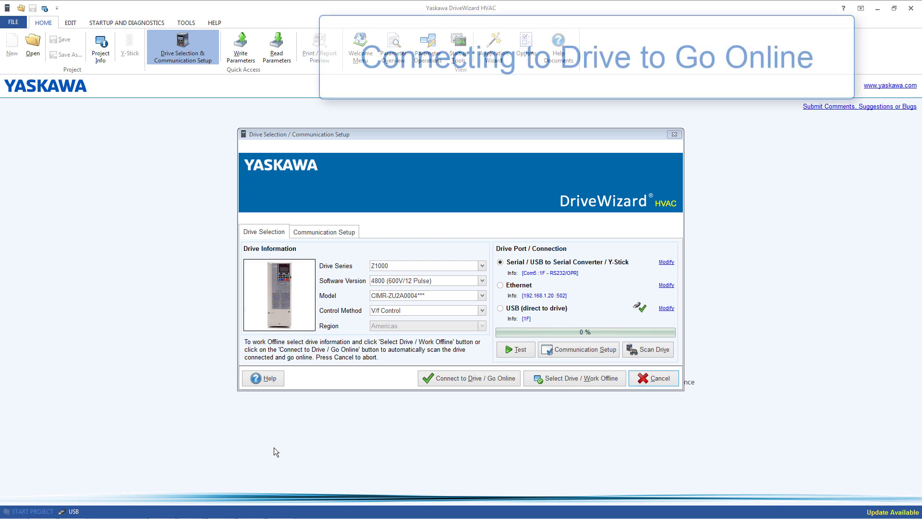
pyautogui.click(501, 308)
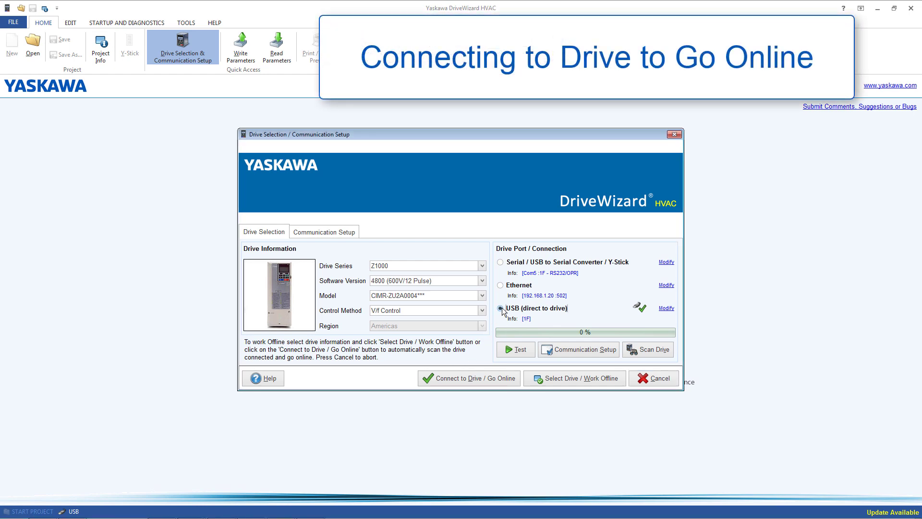
pyautogui.click(505, 378)
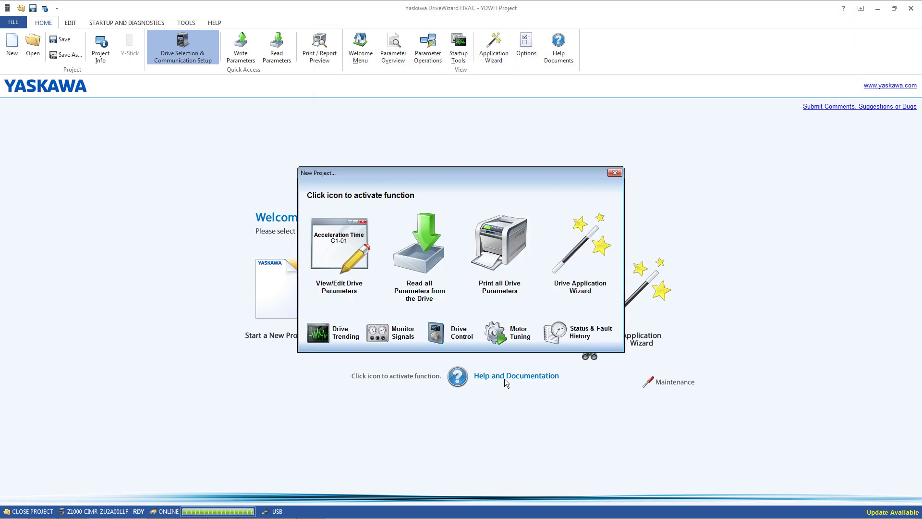
# Choose View/Edit Drive Parameters to bring up the Parameter Overview.
pyautogui.click(358, 255)
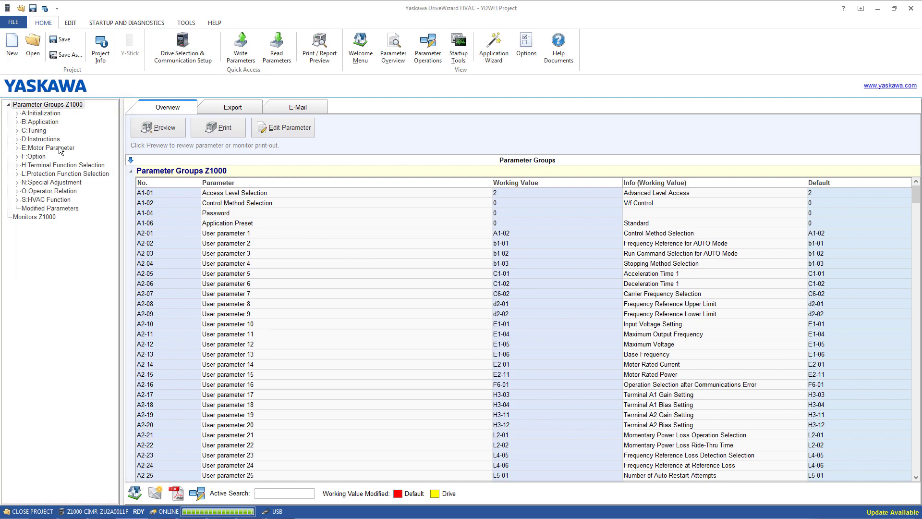
# Expand C:Tuning, widen the tree pane, and list only C1 Acceleration and Deceleration Time.
pyautogui.click(40, 132)
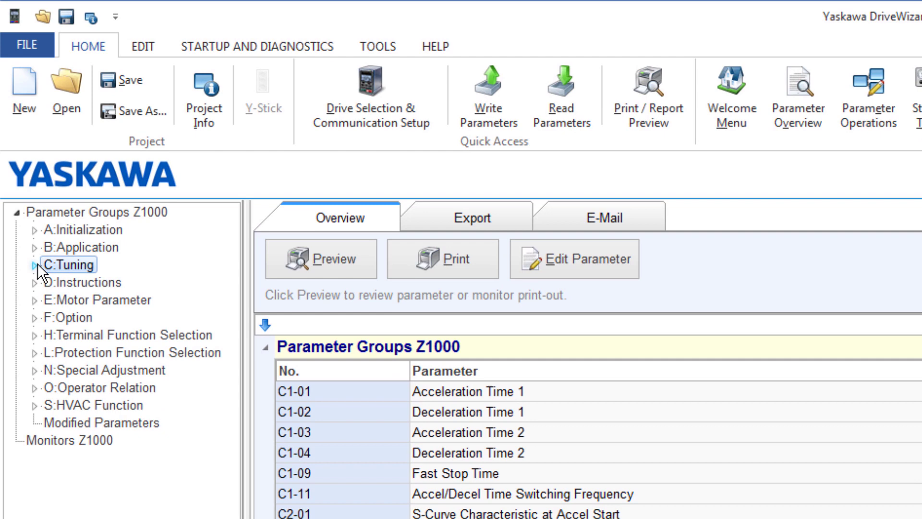
pyautogui.click(36, 266)
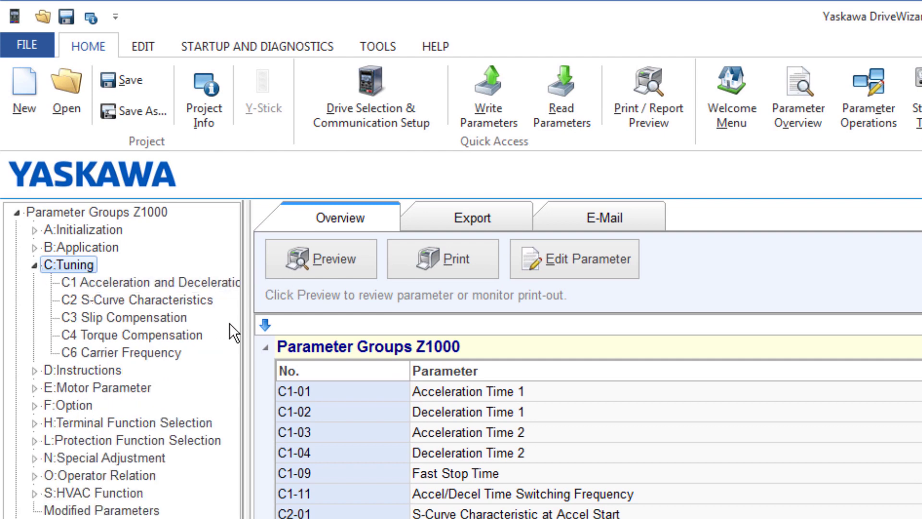
pyautogui.moveTo(244, 328); pyautogui.dragTo(282, 328)
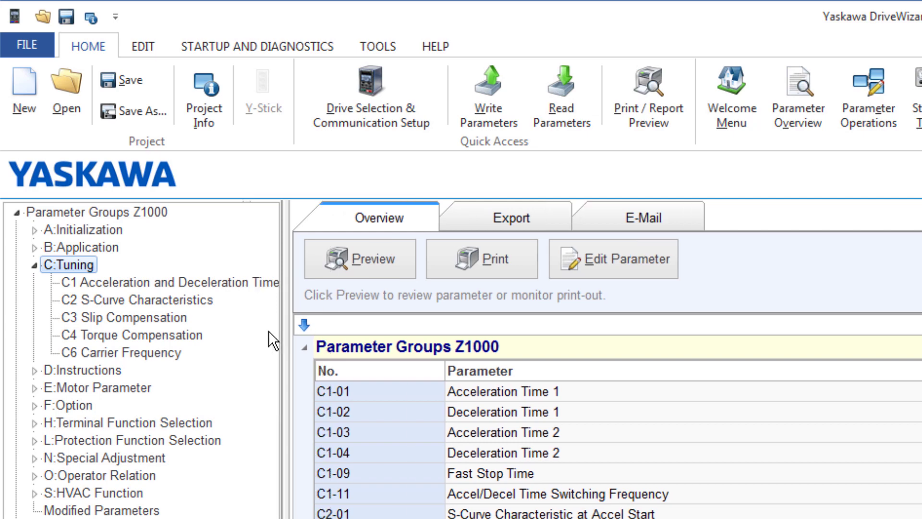
pyautogui.click(182, 284)
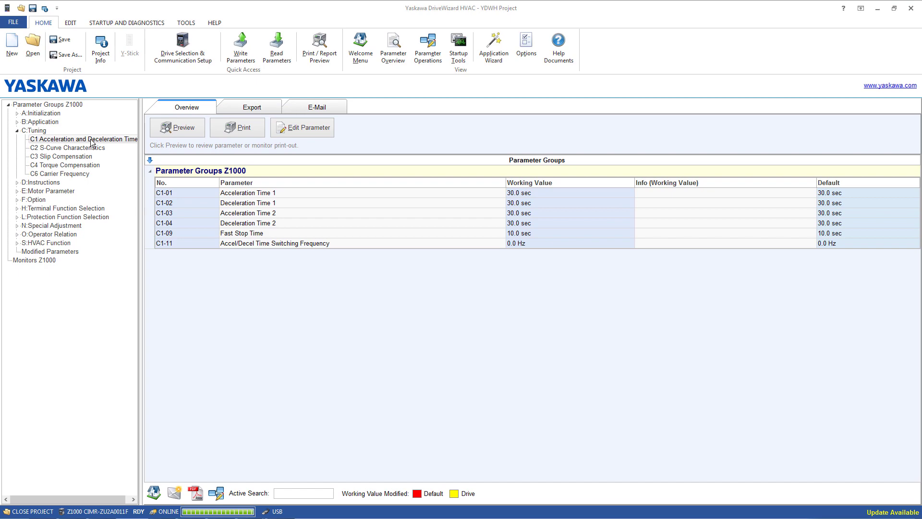
# Search for 'Heatsink' and write L8-10 as 01: Fan always on to the drive.
pyautogui.click(294, 493)
pyautogui.write('He')
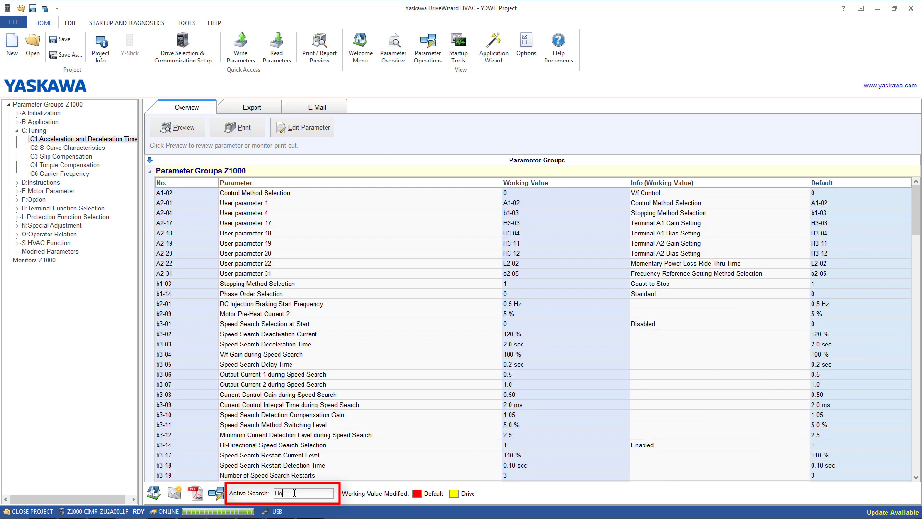
pyautogui.write('atsi')
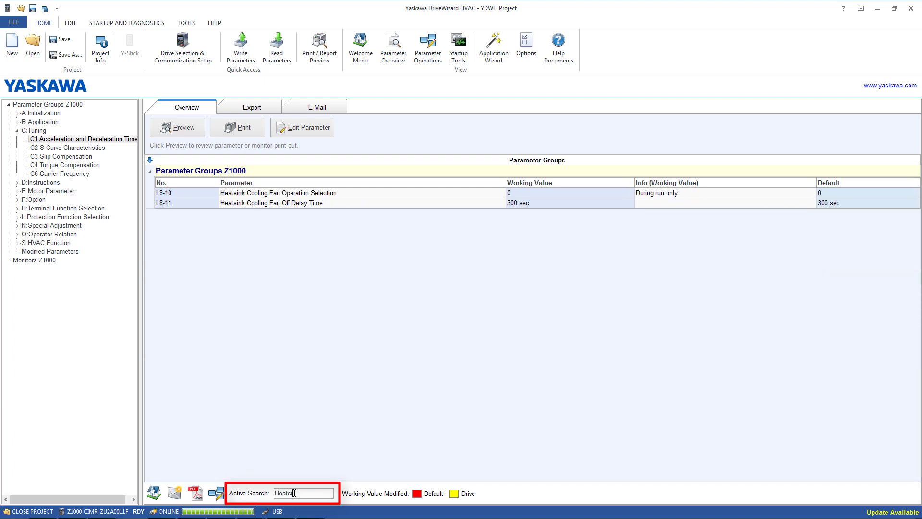
pyautogui.write('nk')
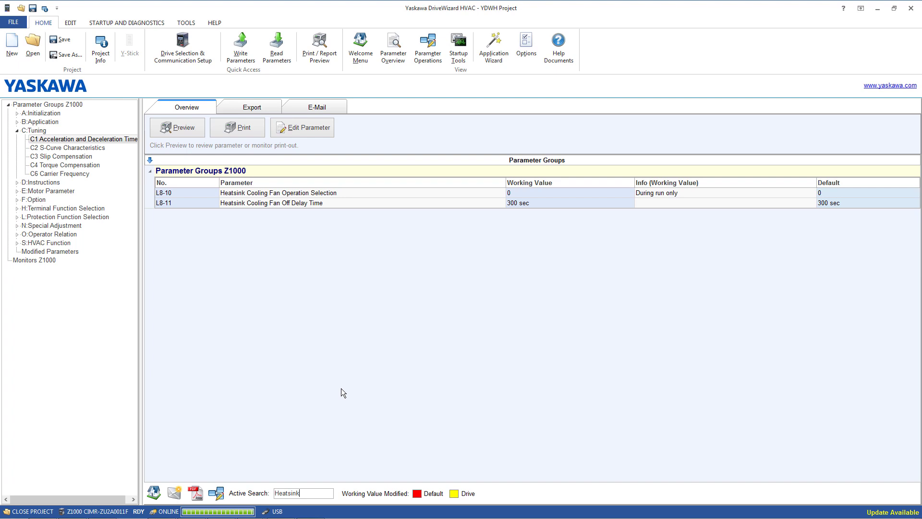
pyautogui.doubleClick(426, 194)
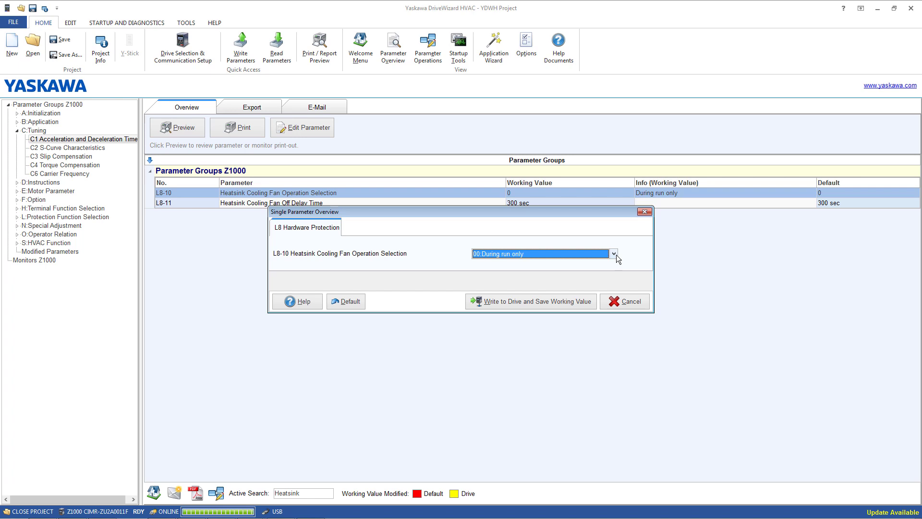
pyautogui.click(615, 255)
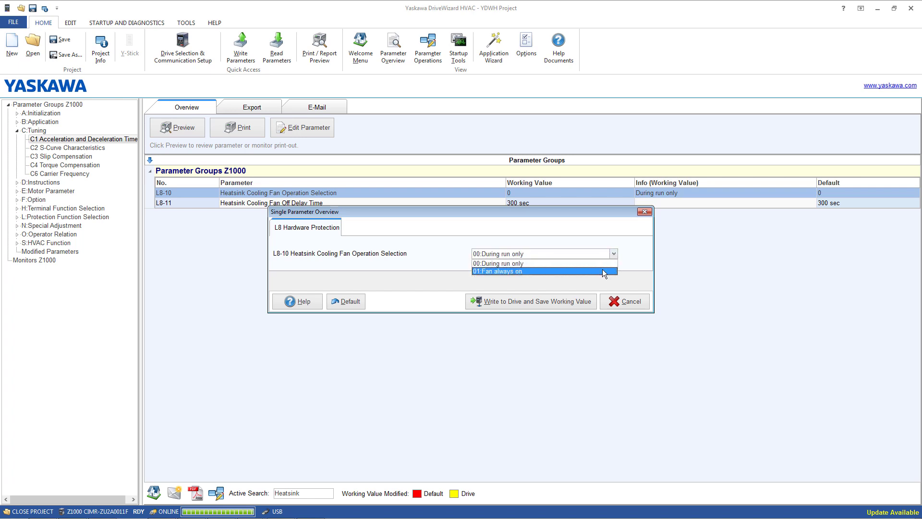
pyautogui.click(603, 272)
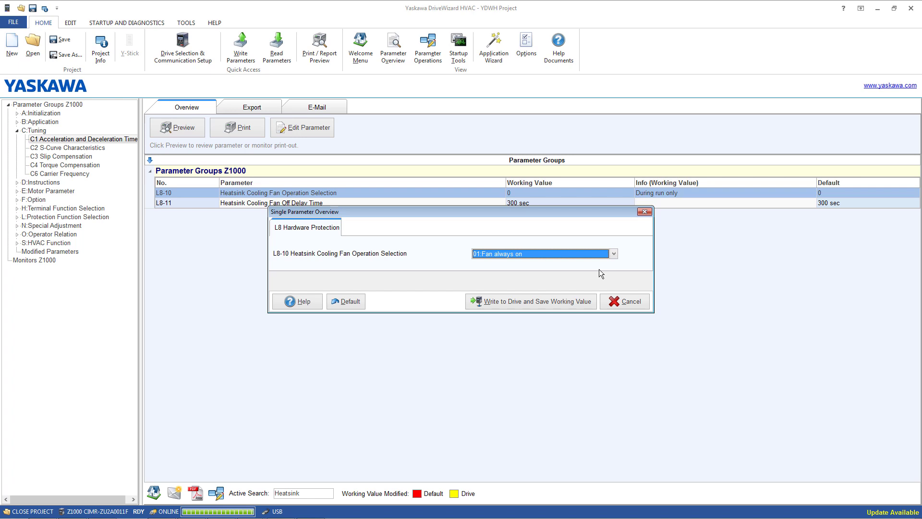
pyautogui.click(565, 301)
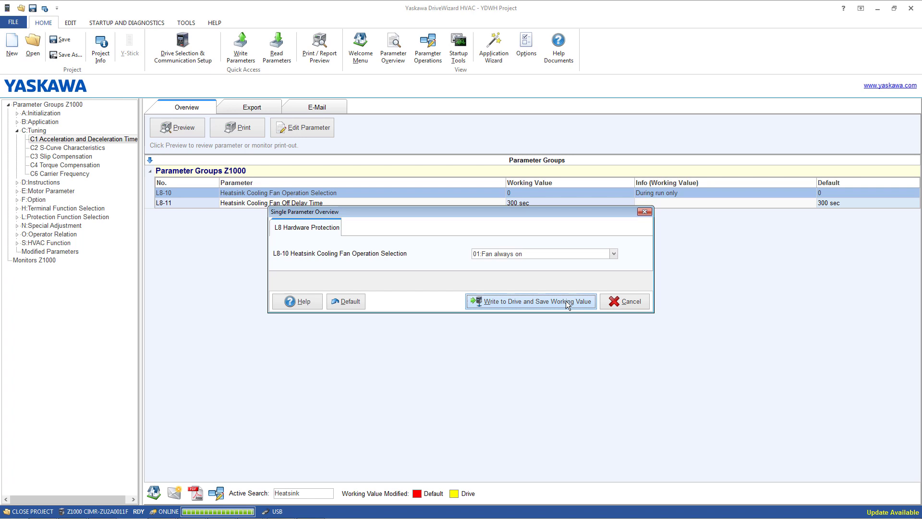
pyautogui.click(566, 301)
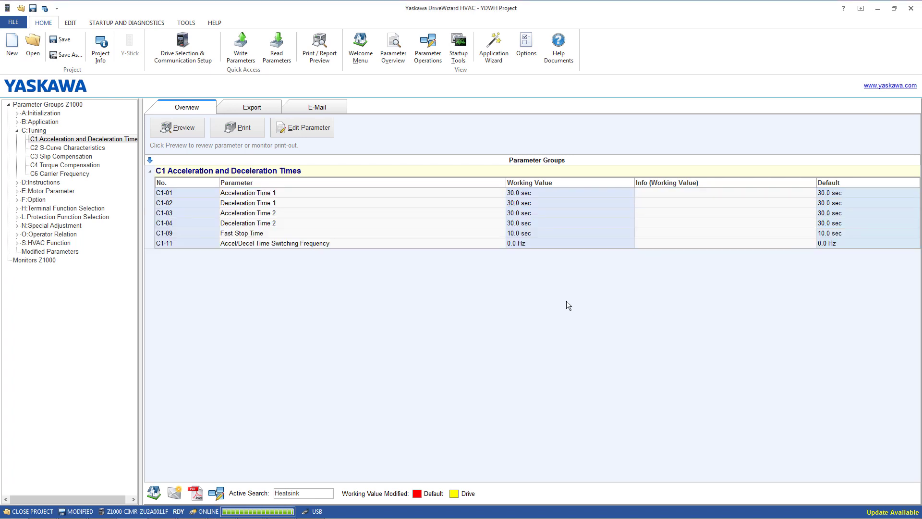
# Reopen L8-10, reset it to its default, and close the edit window.
pyautogui.doubleClick(574, 194)
pyautogui.click(353, 303)
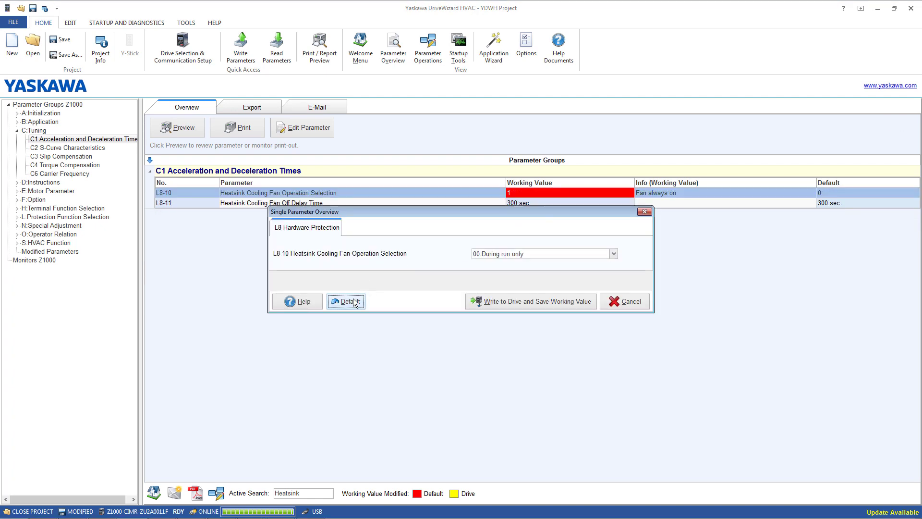
pyautogui.click(543, 301)
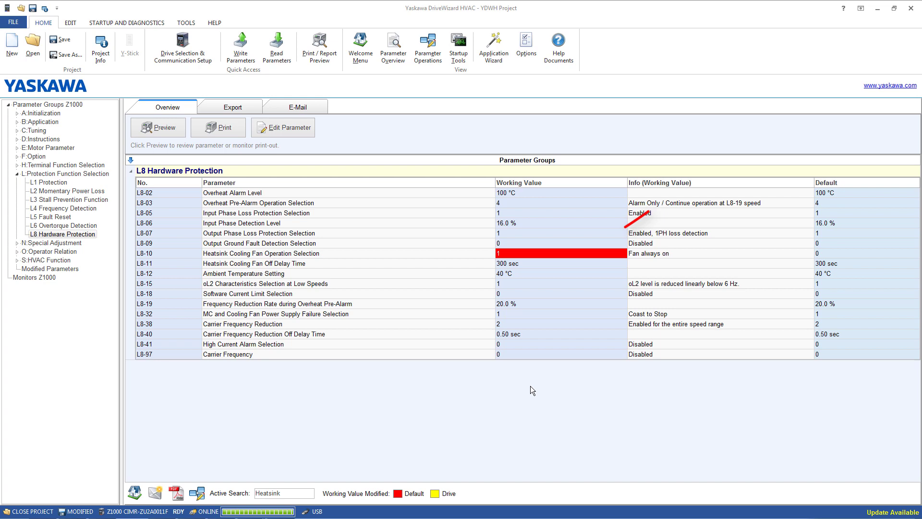
# List Modified Parameters and restore all drive parameters to factory defaults from the EDIT tab.
pyautogui.click(73, 271)
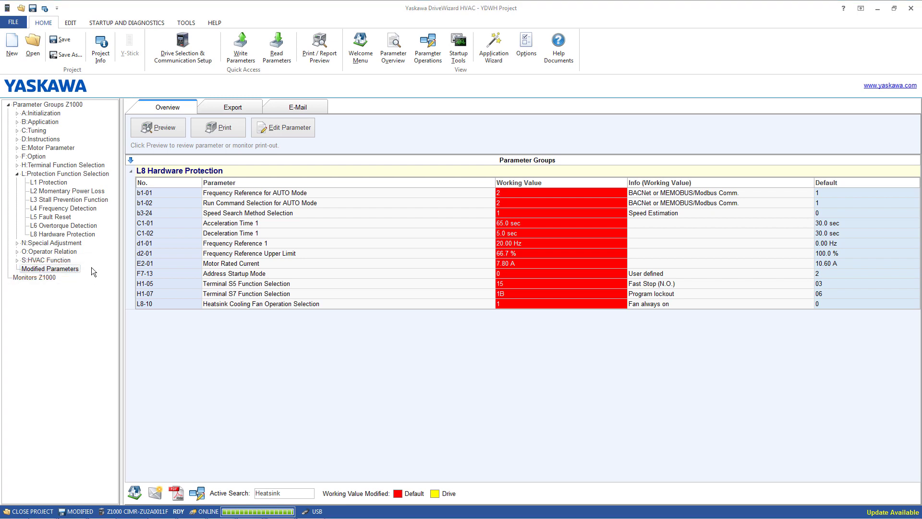
pyautogui.click(72, 22)
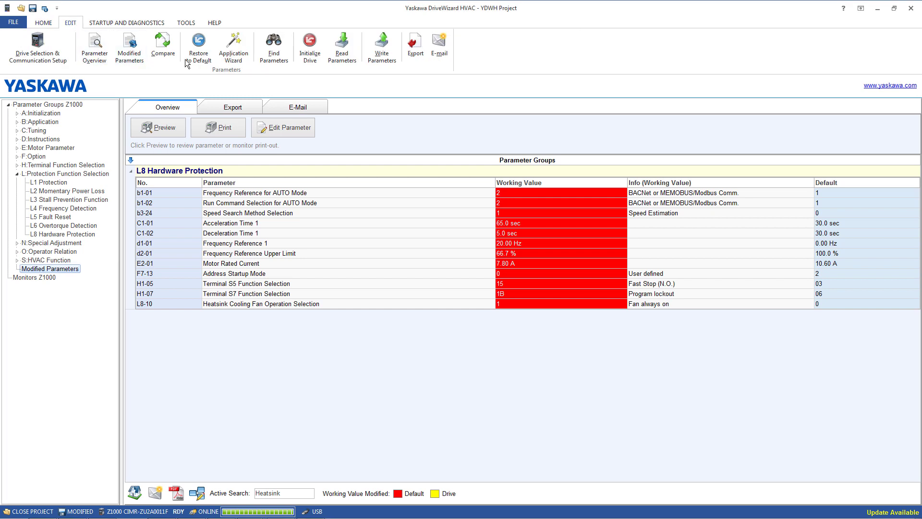
pyautogui.click(199, 56)
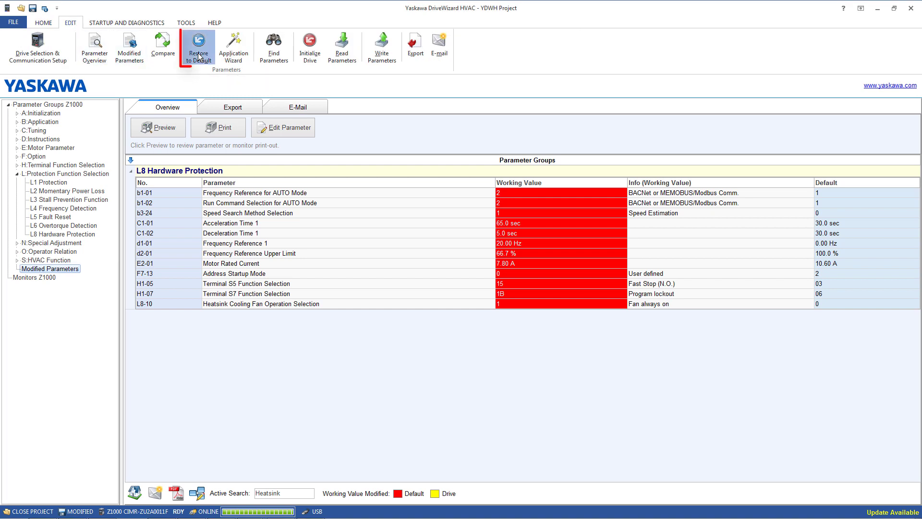
pyautogui.click(559, 299)
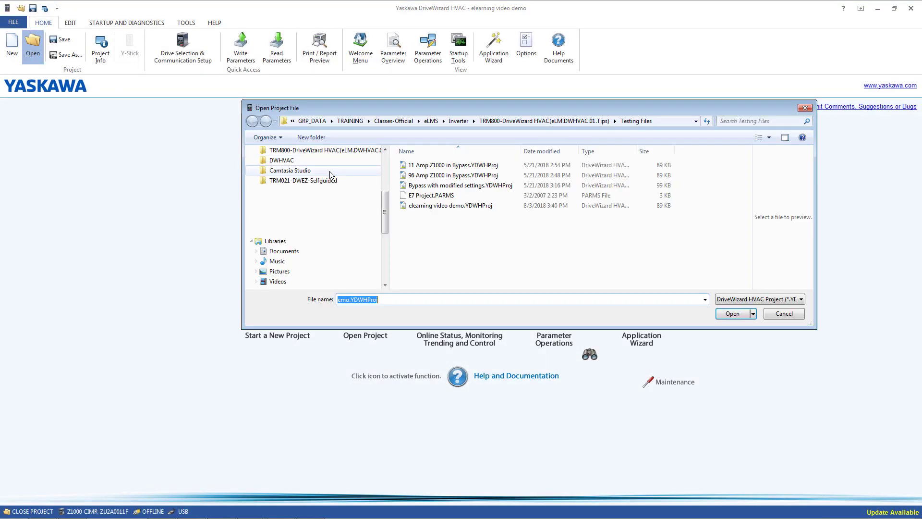
# Open the elearning video demo project and write its modified parameters to the drive.
pyautogui.click(426, 205)
pyautogui.click(732, 313)
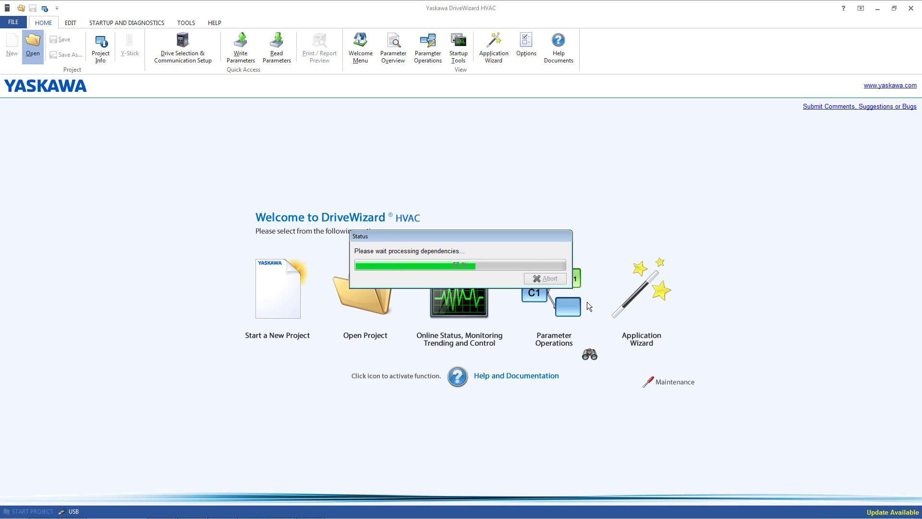
pyautogui.click(393, 49)
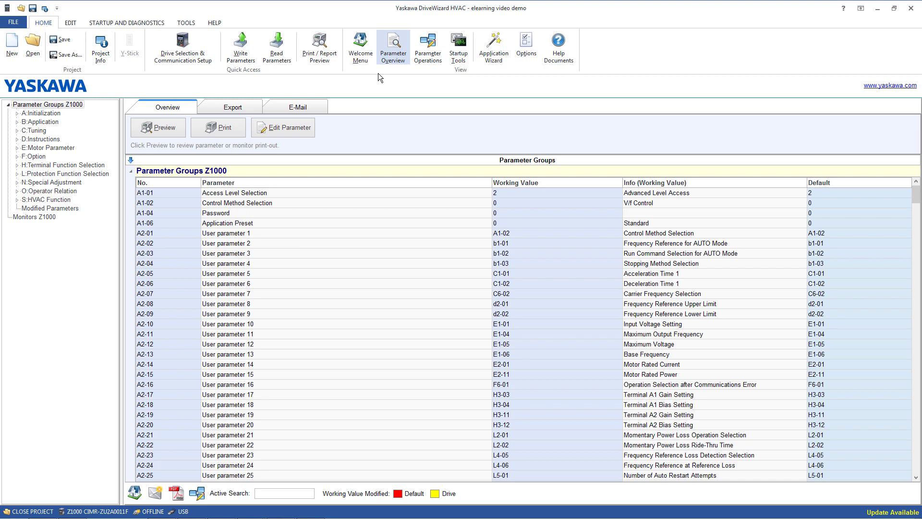
pyautogui.click(76, 209)
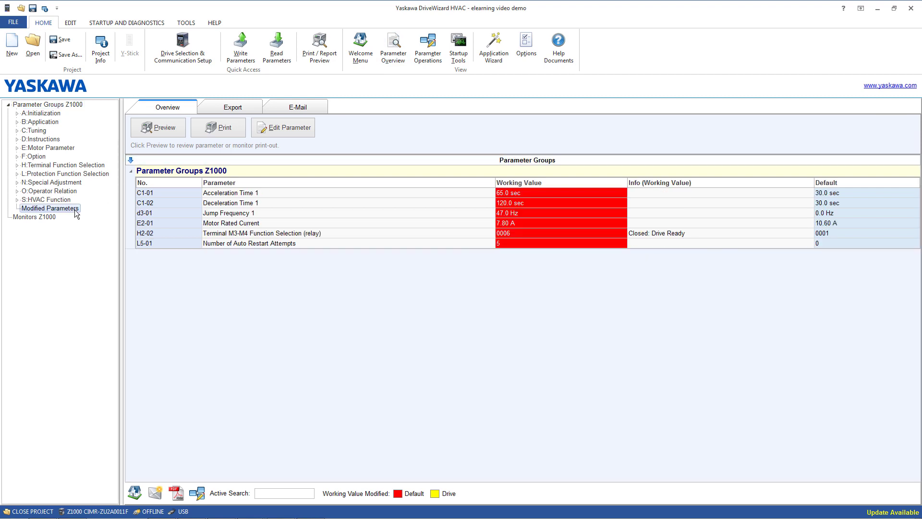
pyautogui.click(243, 58)
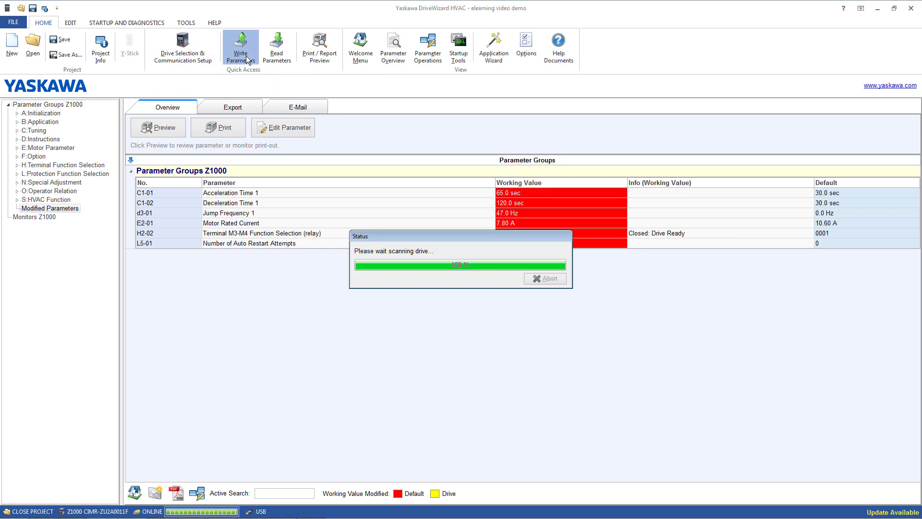
pyautogui.click(488, 278)
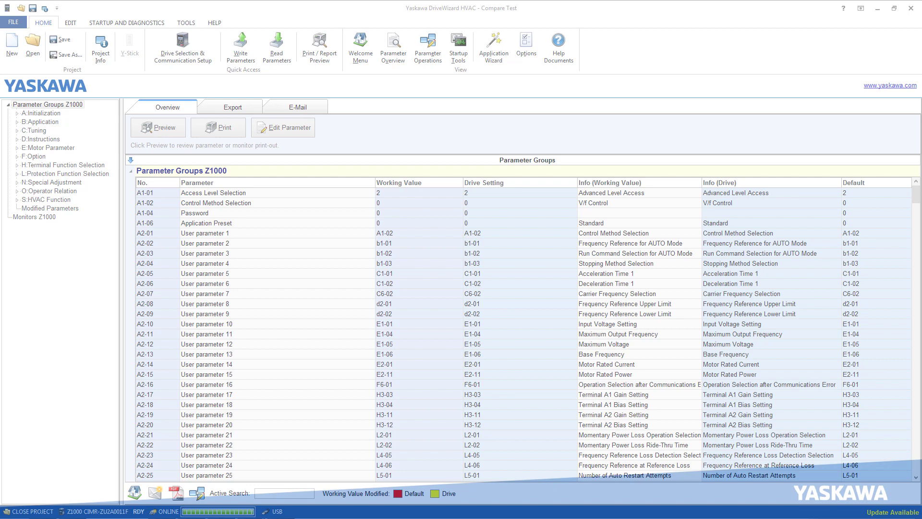
# Run Compare Parameters under Parameter Operations and dismiss the no-differences notice.
pyautogui.click(433, 56)
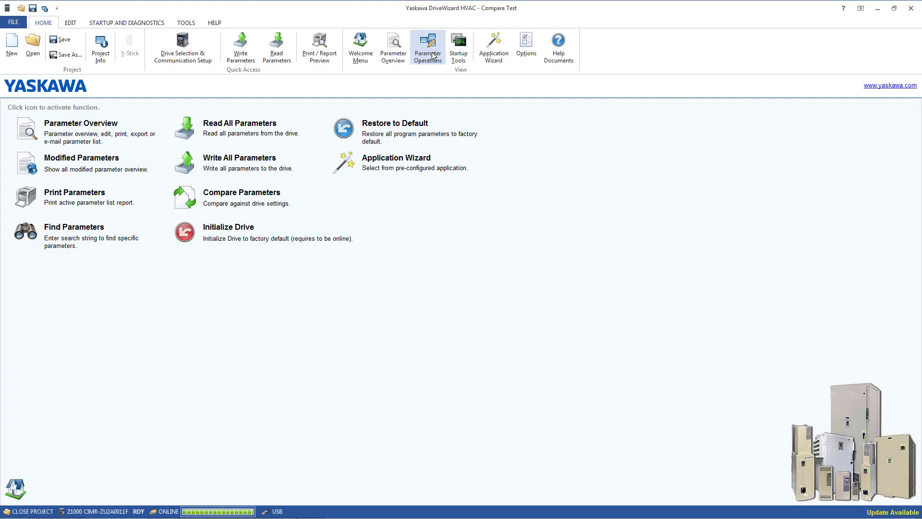
pyautogui.click(251, 197)
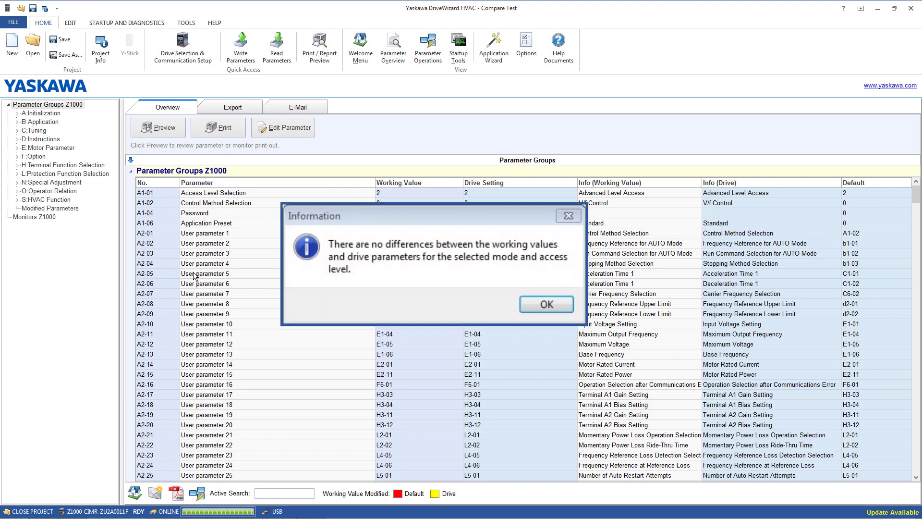
pyautogui.press('Return')
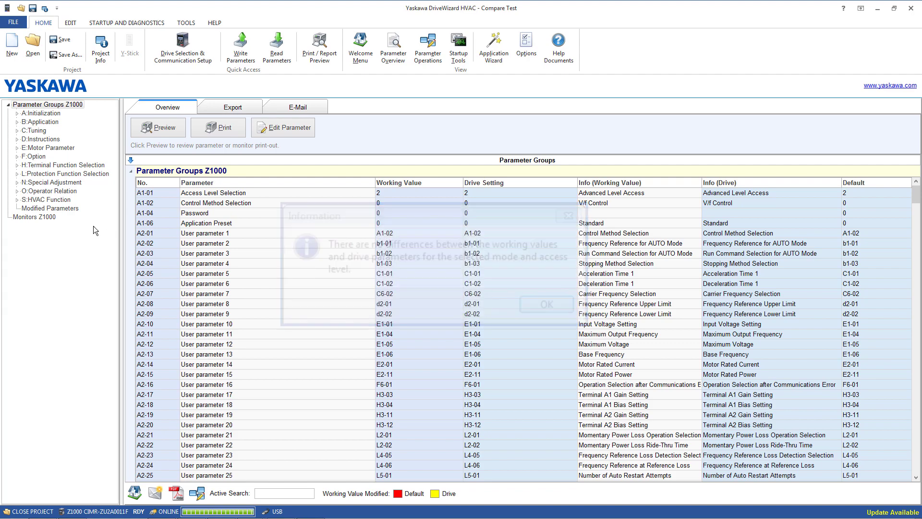
# Accept the program-versus-drive comparison, read parameters from the drive, then re-run the comparison.
pyautogui.click(77, 209)
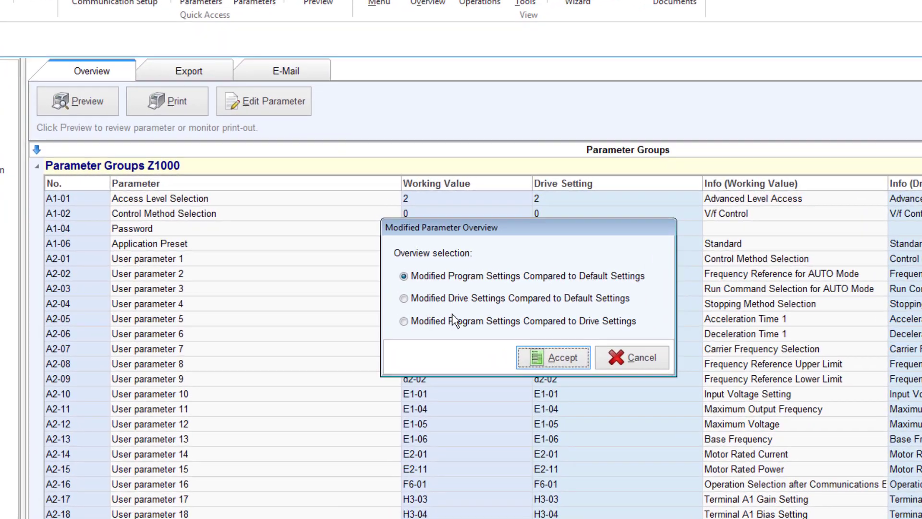
pyautogui.click(410, 276)
pyautogui.click(555, 356)
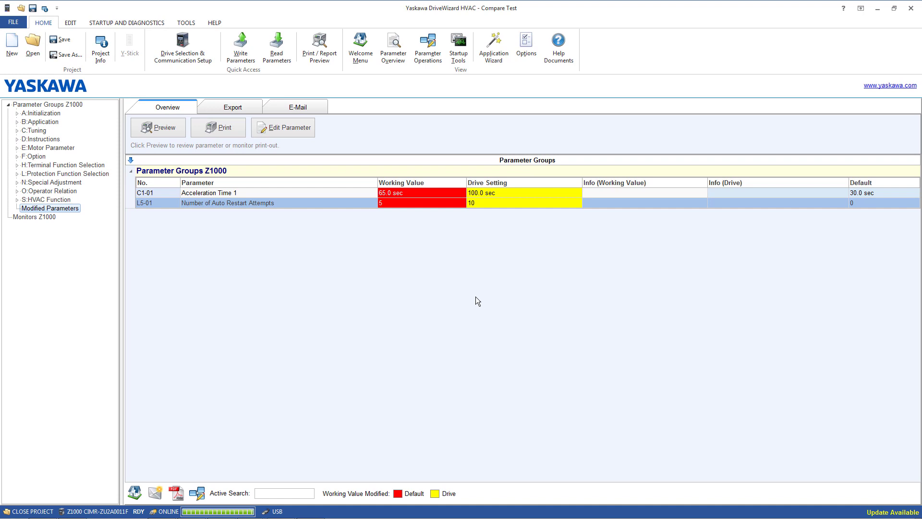
pyautogui.click(276, 57)
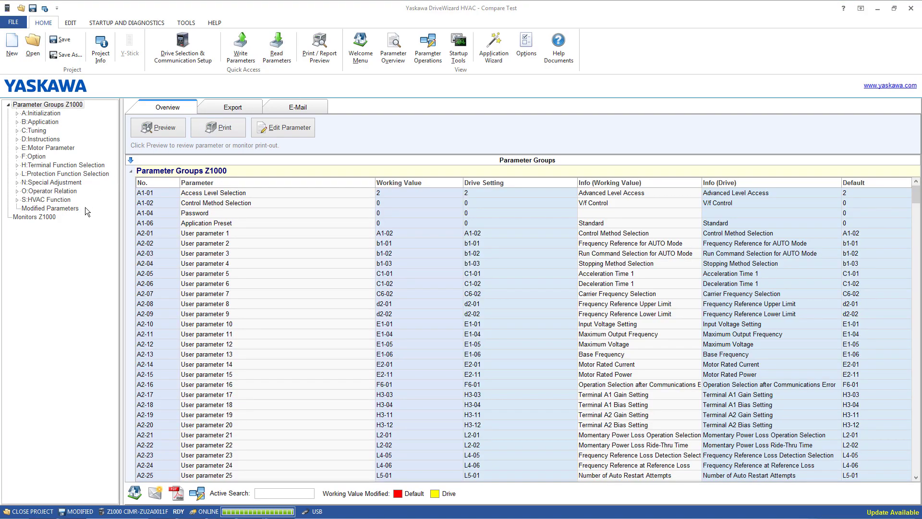
pyautogui.click(78, 207)
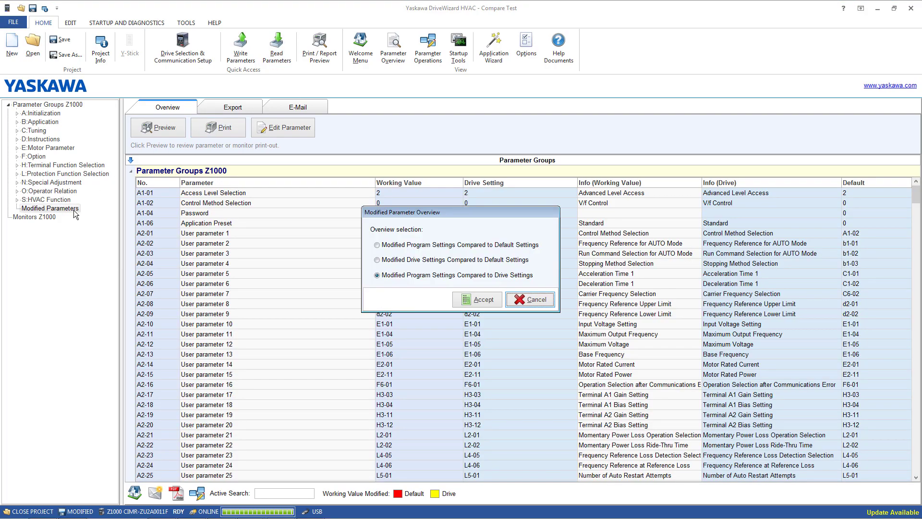
pyautogui.click(482, 301)
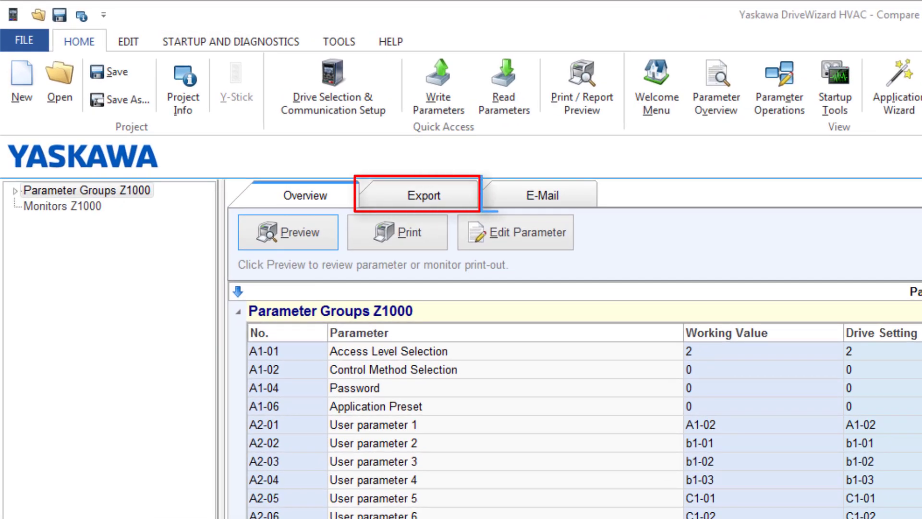
# Look over the Export format options, then switch to the E-Mail form.
pyautogui.click(412, 199)
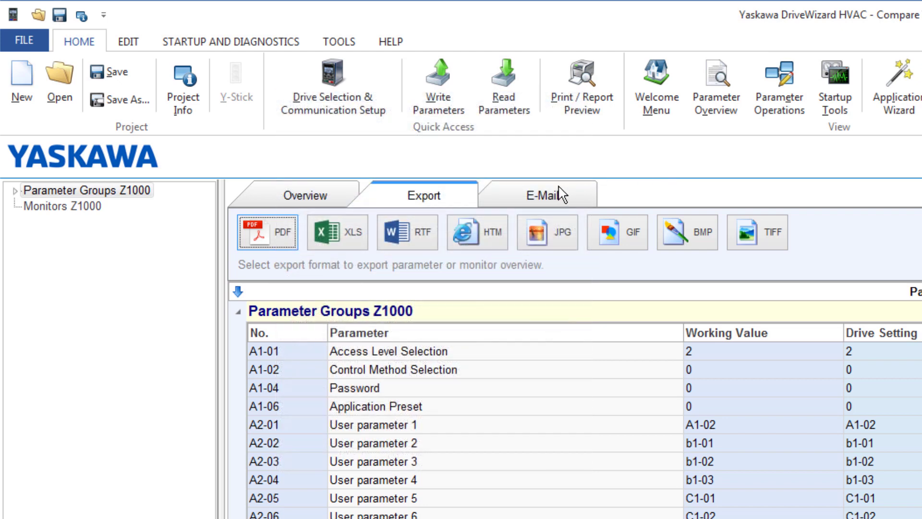
pyautogui.click(555, 199)
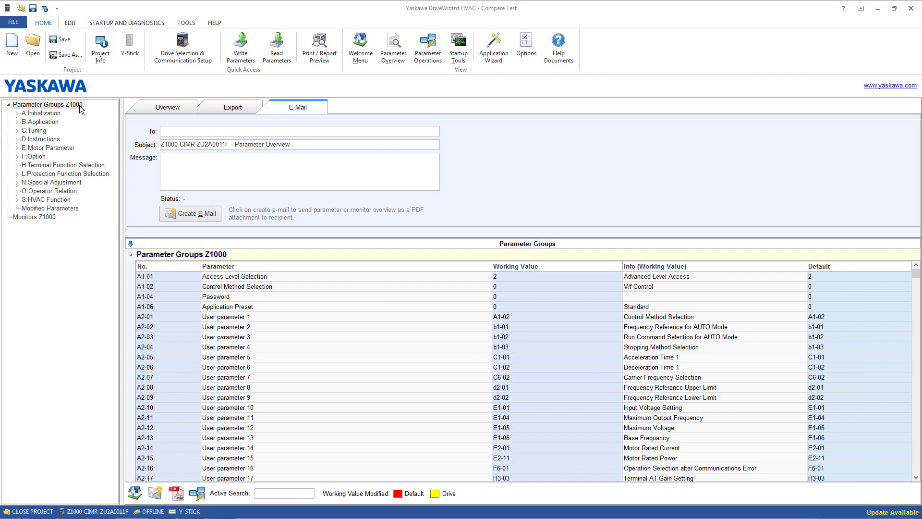
# E-mail the Modified Parameters list to support with a help request, serial number and PDF.
pyautogui.click(52, 208)
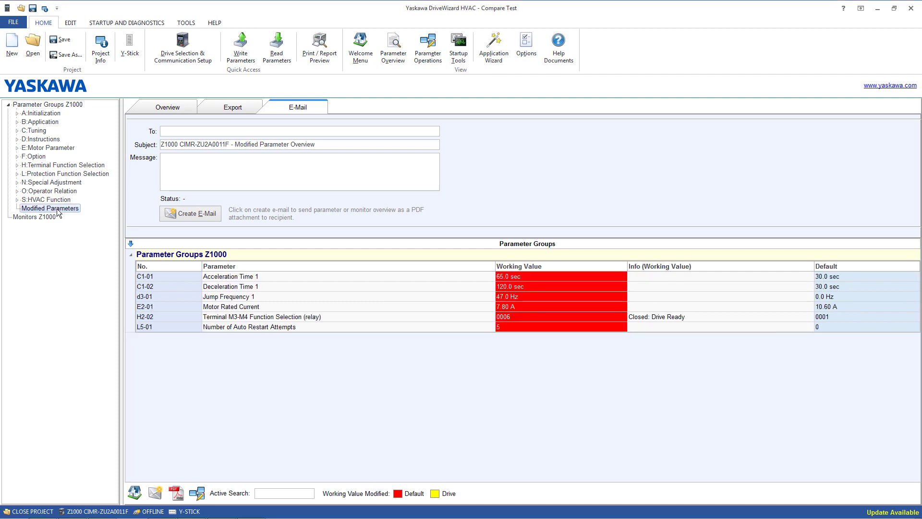
pyautogui.click(187, 135)
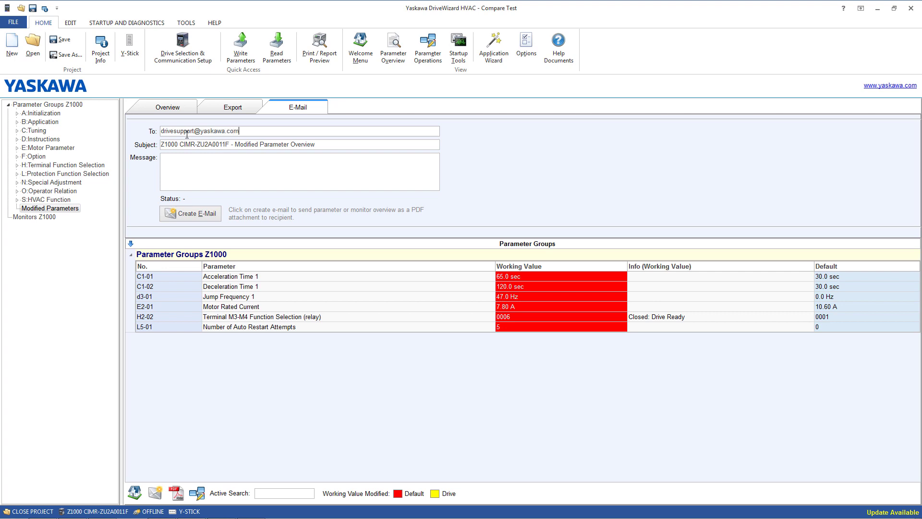
pyautogui.press('Tab')
pyautogui.press('Tab')
pyautogui.write('Plea')
pyautogui.write('se Help! ')
pyautogui.write('s/n 1W1')
pyautogui.write('232')
pyautogui.click(202, 219)
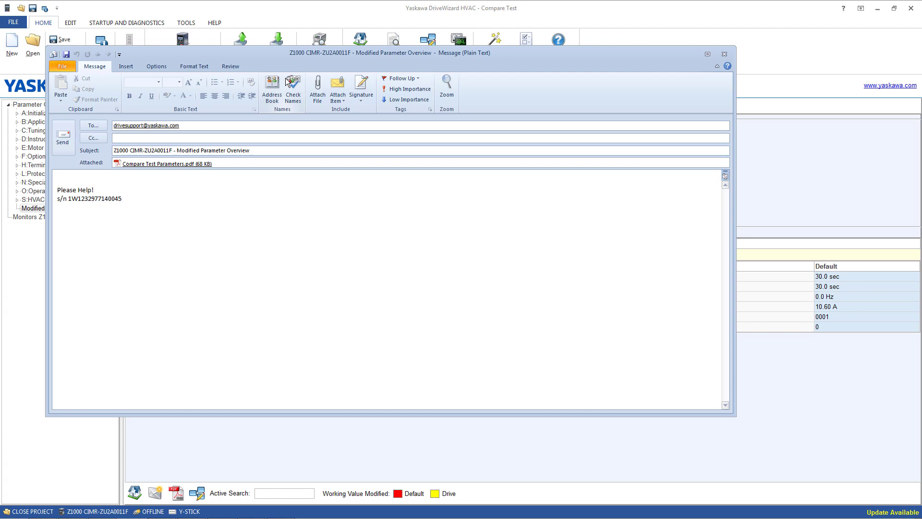
# Attach Fault Trace.pdf from the DWHVAC Photos folder, then send the e-mail to drive support.
pyautogui.click(318, 91)
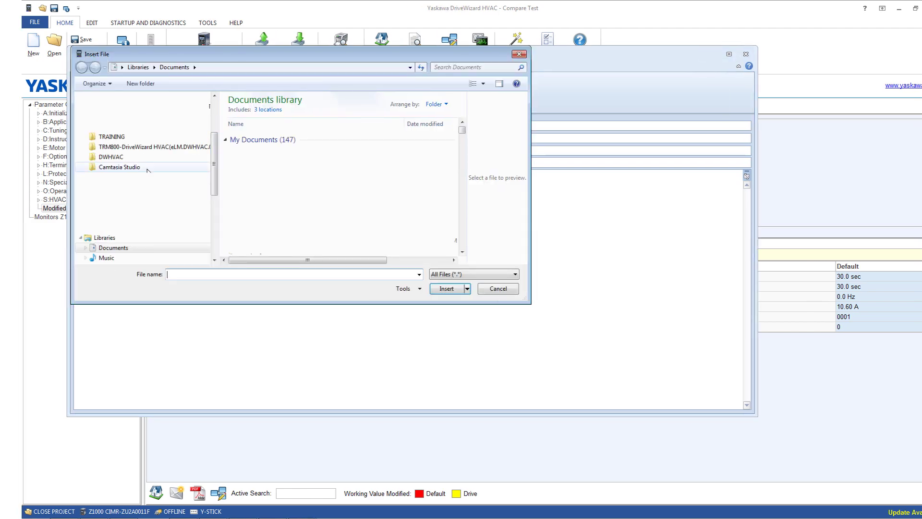
pyautogui.click(130, 158)
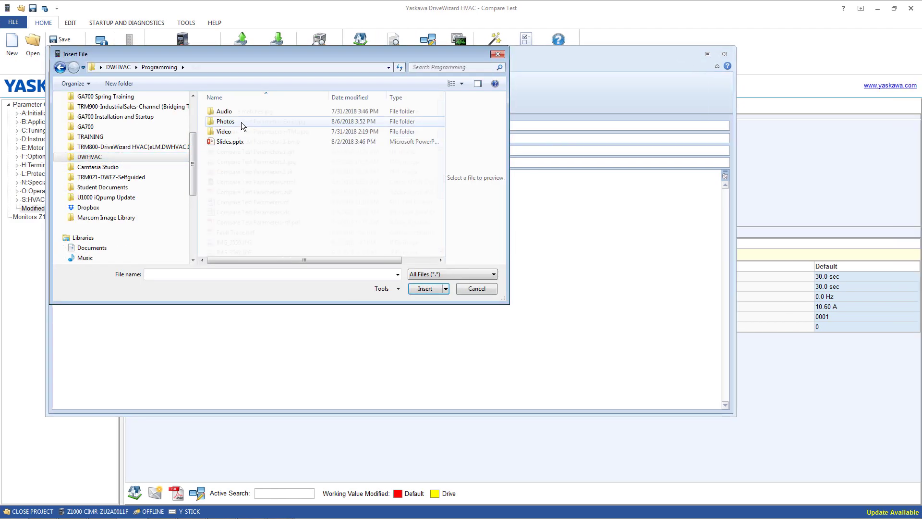
pyautogui.doubleClick(241, 122)
pyautogui.click(259, 232)
pyautogui.click(424, 288)
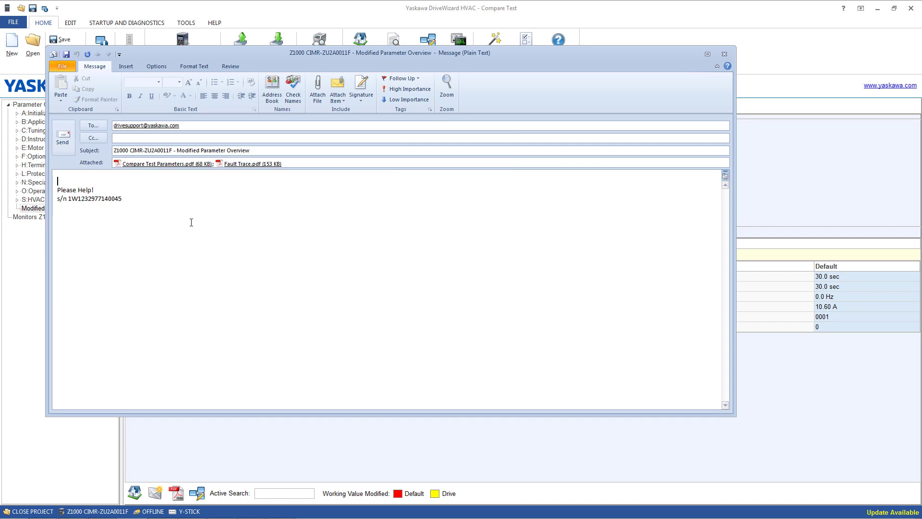
pyautogui.click(63, 135)
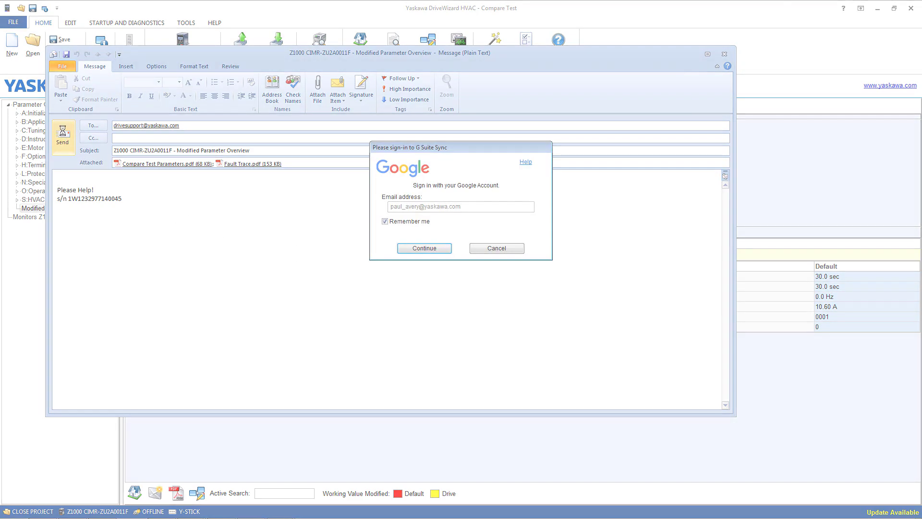